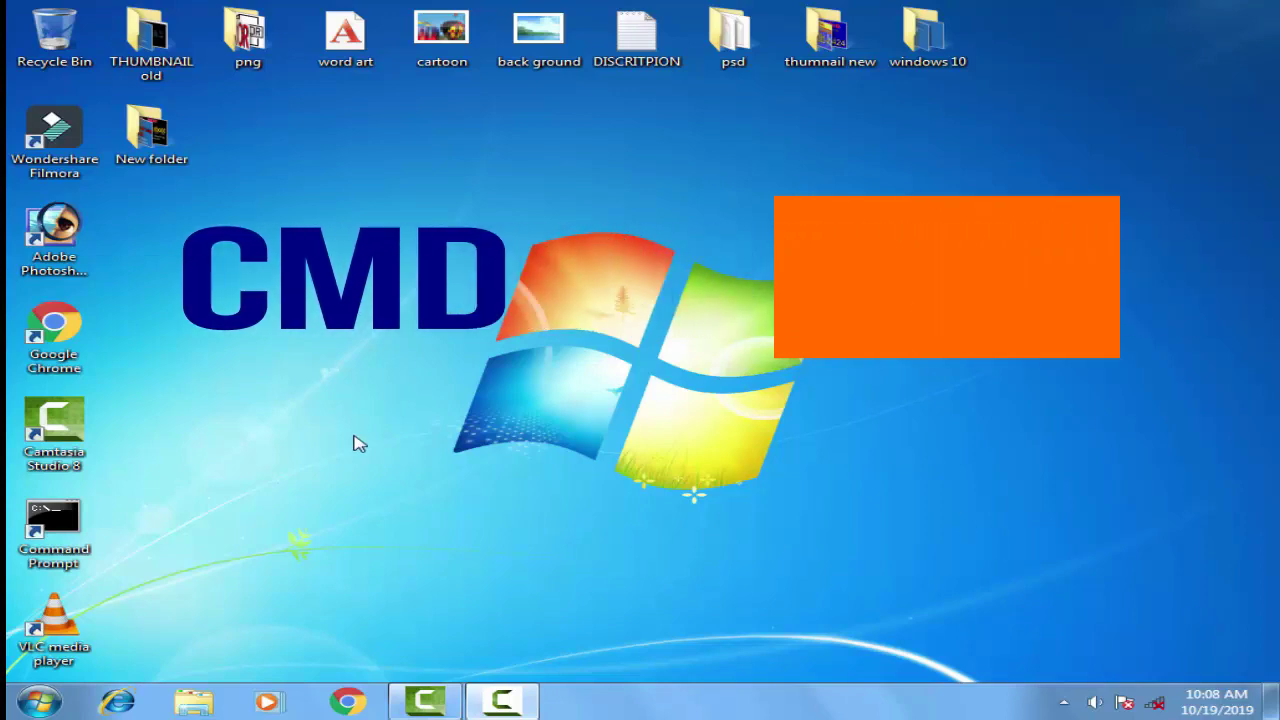
- Launch Command Prompt from the Start menu with administrator rights
{"action": "left_click", "coordinate": [30, 710]}
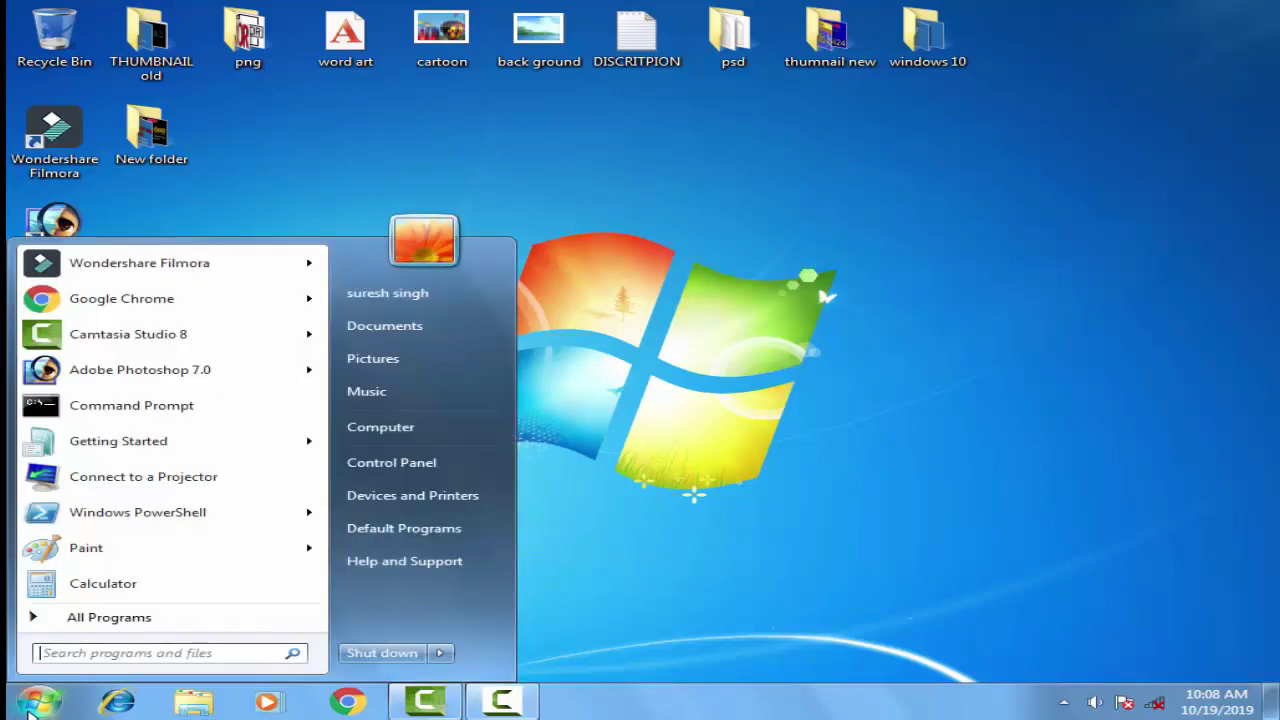
{"action": "right_click", "coordinate": [160, 412]}
{"action": "left_click", "coordinate": [226, 441]}
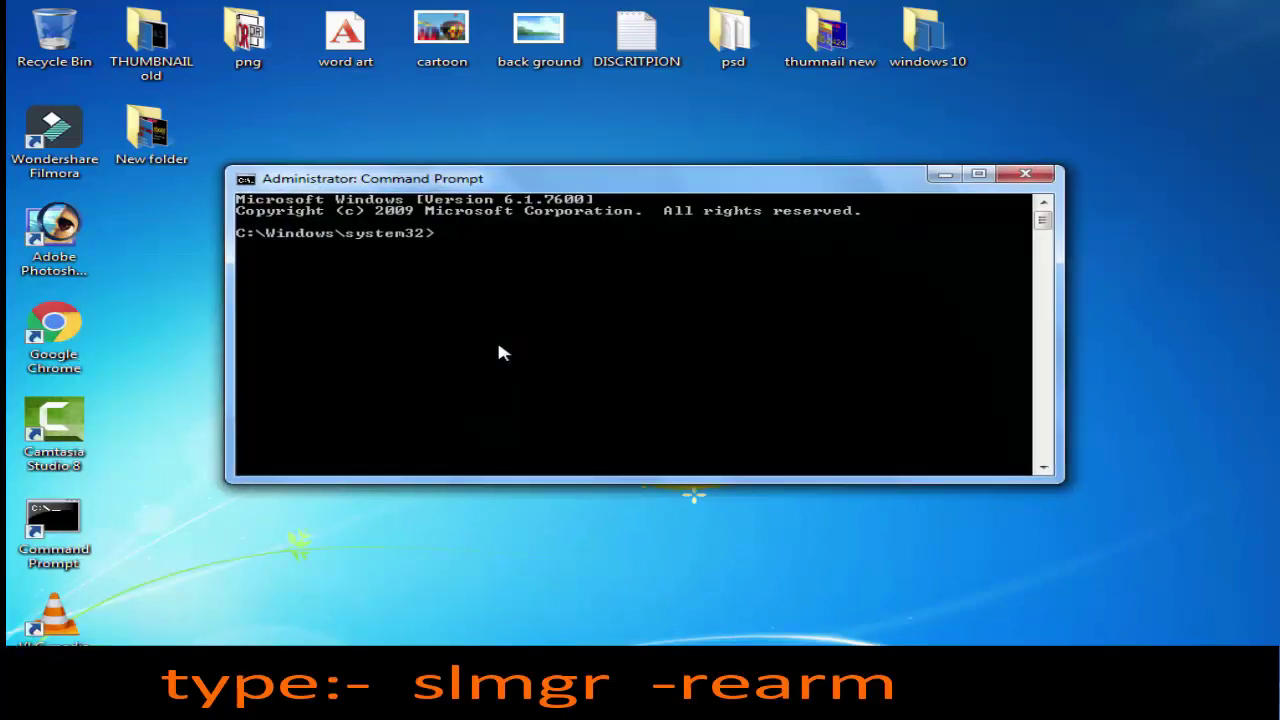
- Run slmgr -rearm and dismiss the resulting 0x80070422 error message
{"action": "type", "text": "s"}
{"action": "type", "text": "lm"}
{"action": "type", "text": "gr"}
{"action": "type", "text": " -"}
{"action": "type", "text": "rear"}
{"action": "type", "text": "m"}
{"action": "key", "text": "Return"}
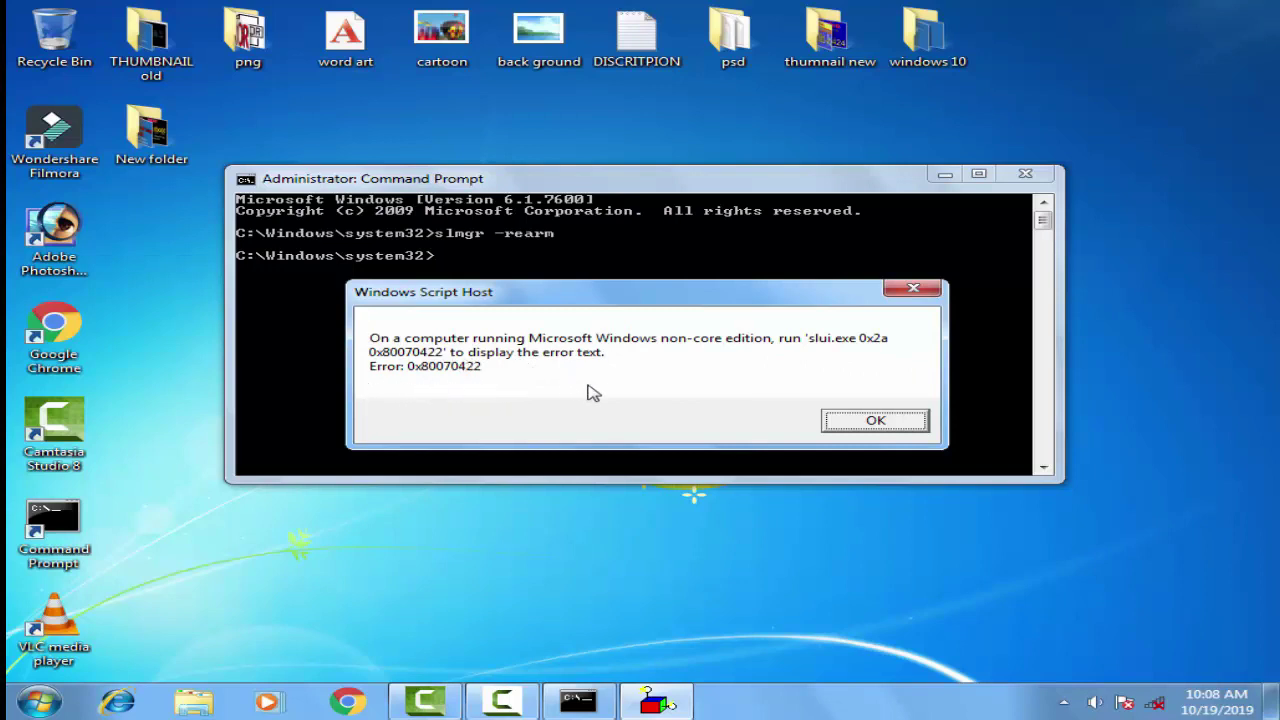
{"action": "left_click", "coordinate": [877, 423]}
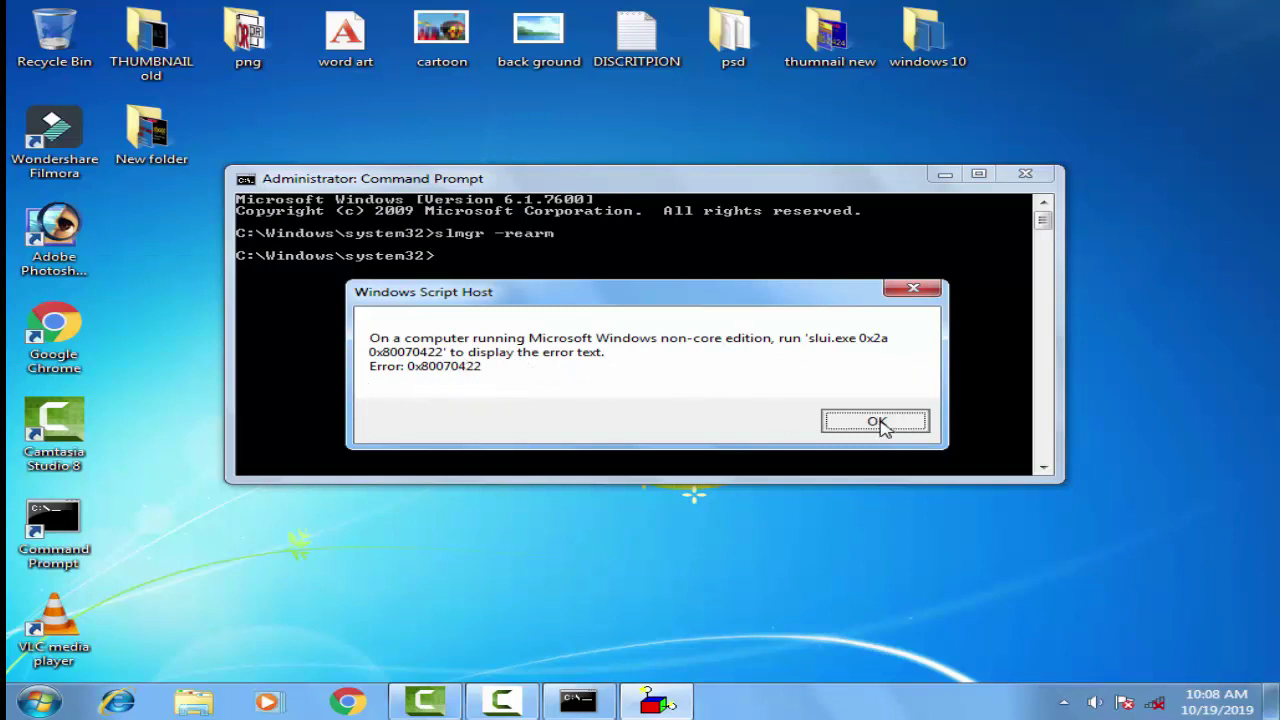
- Close Command Prompt and start Registry Editor via a Start menu search for 'regedit'
{"action": "left_click", "coordinate": [1024, 176]}
{"action": "left_click", "coordinate": [40, 703]}
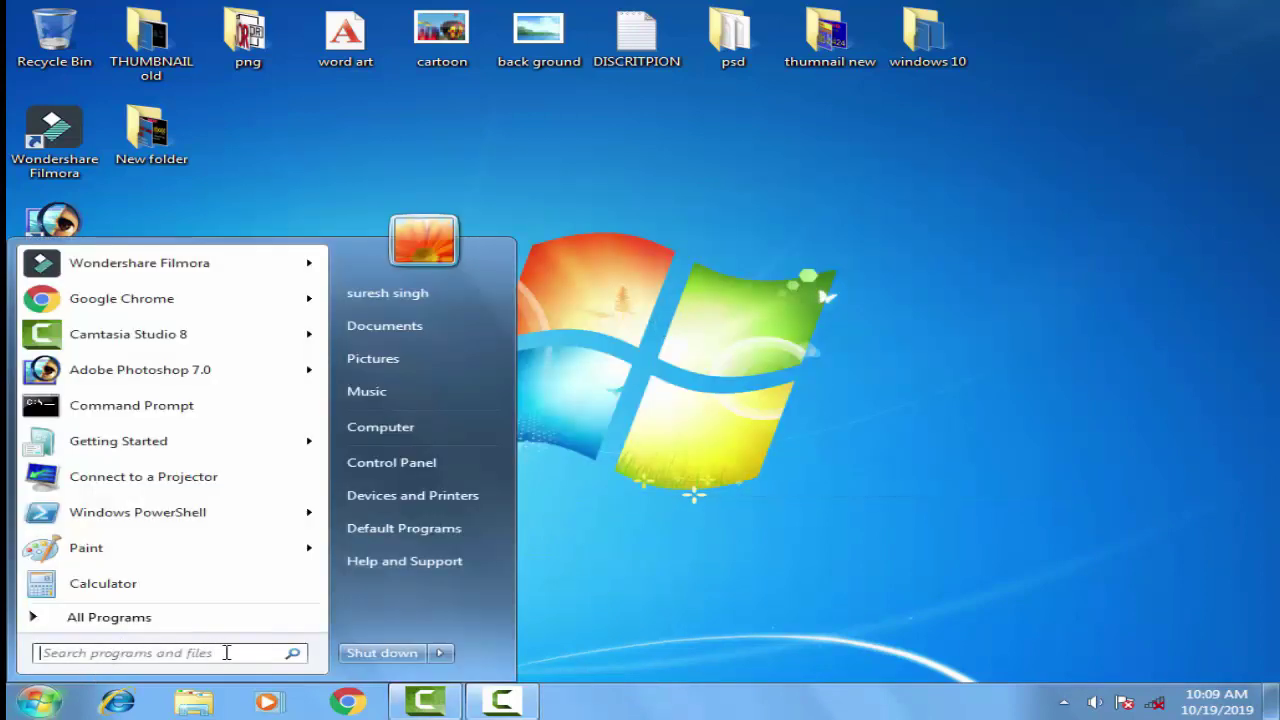
{"action": "type", "text": "re"}
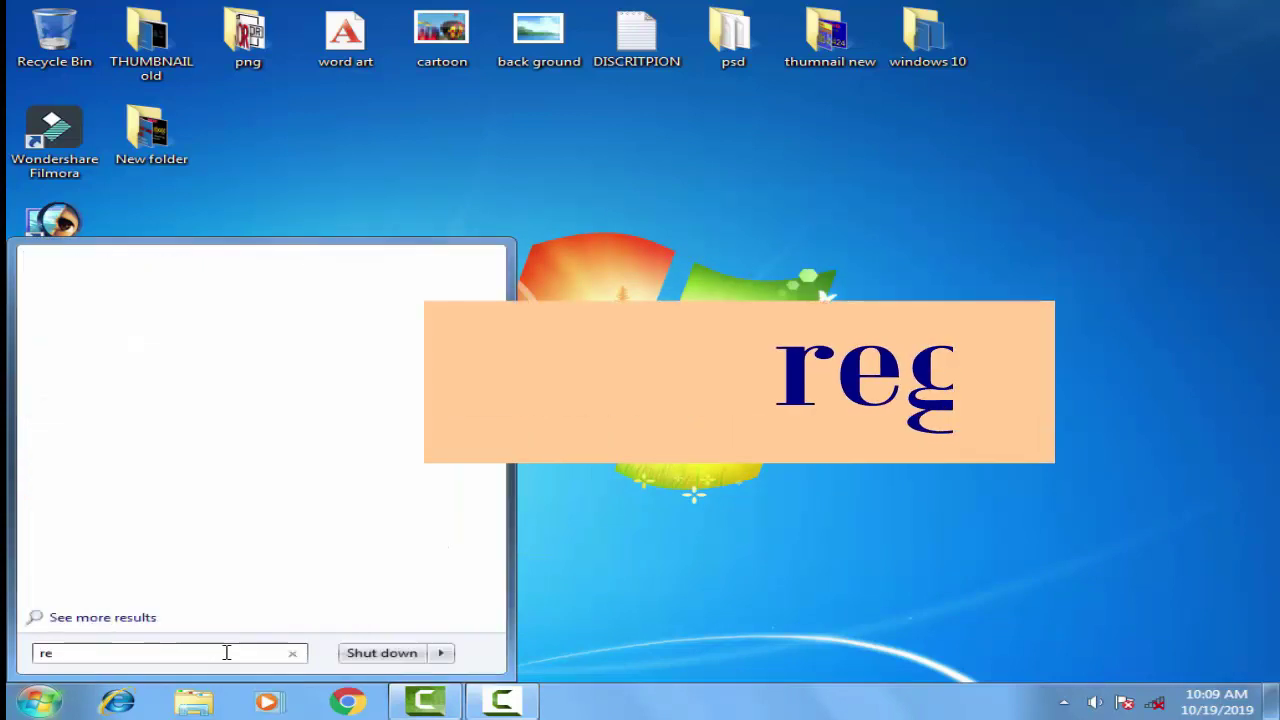
{"action": "type", "text": "gedi"}
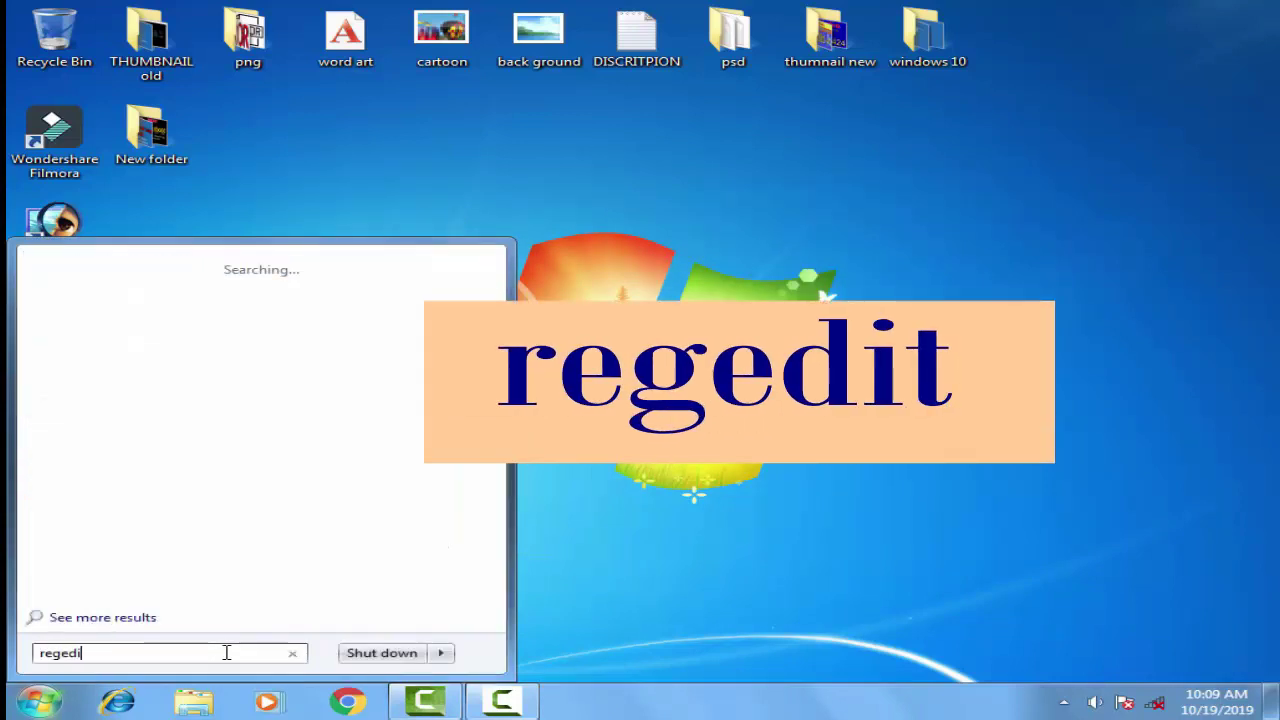
{"action": "type", "text": "t"}
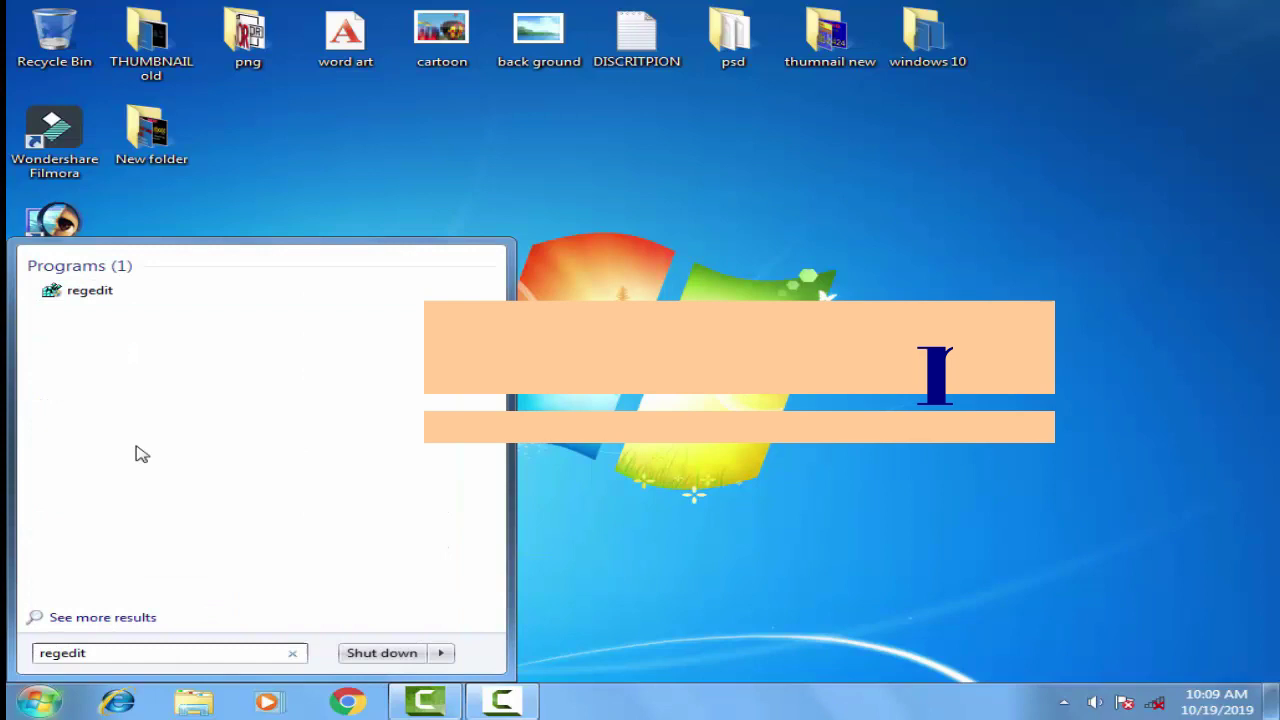
{"action": "left_click", "coordinate": [116, 298]}
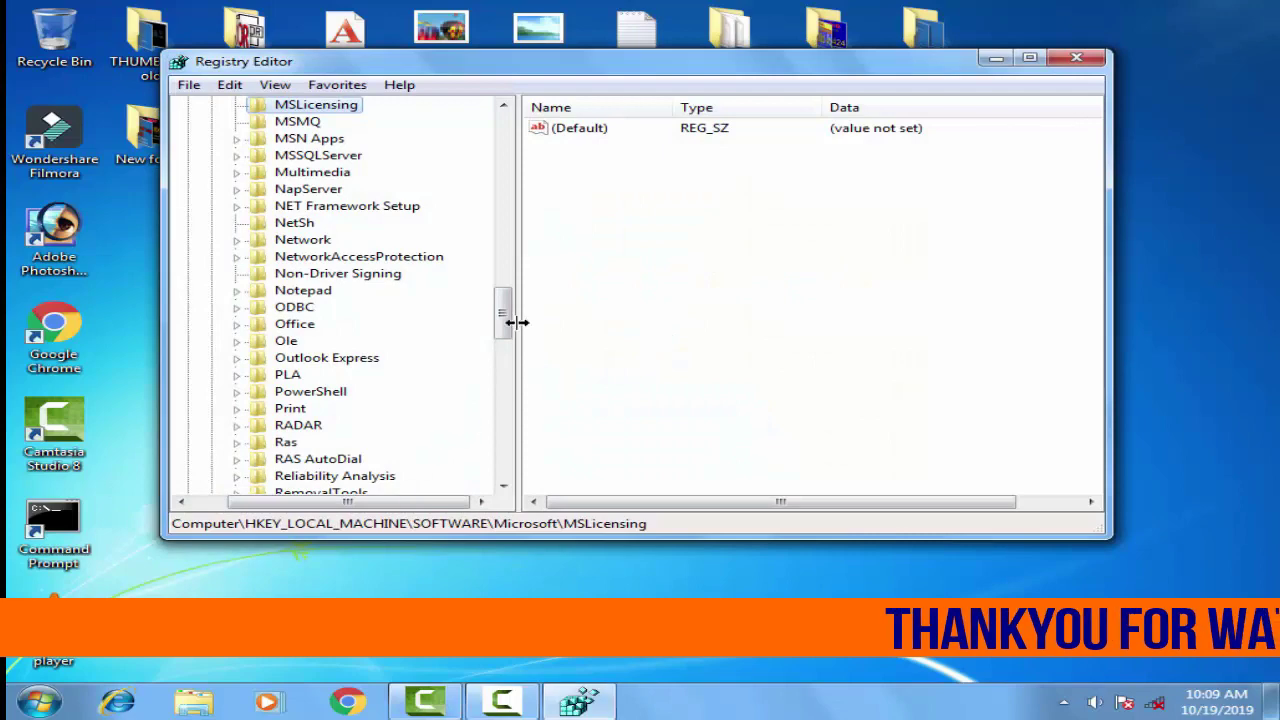
{"action": "left_click_drag", "start_coordinate": [503, 314], "coordinate": [502, 110]}
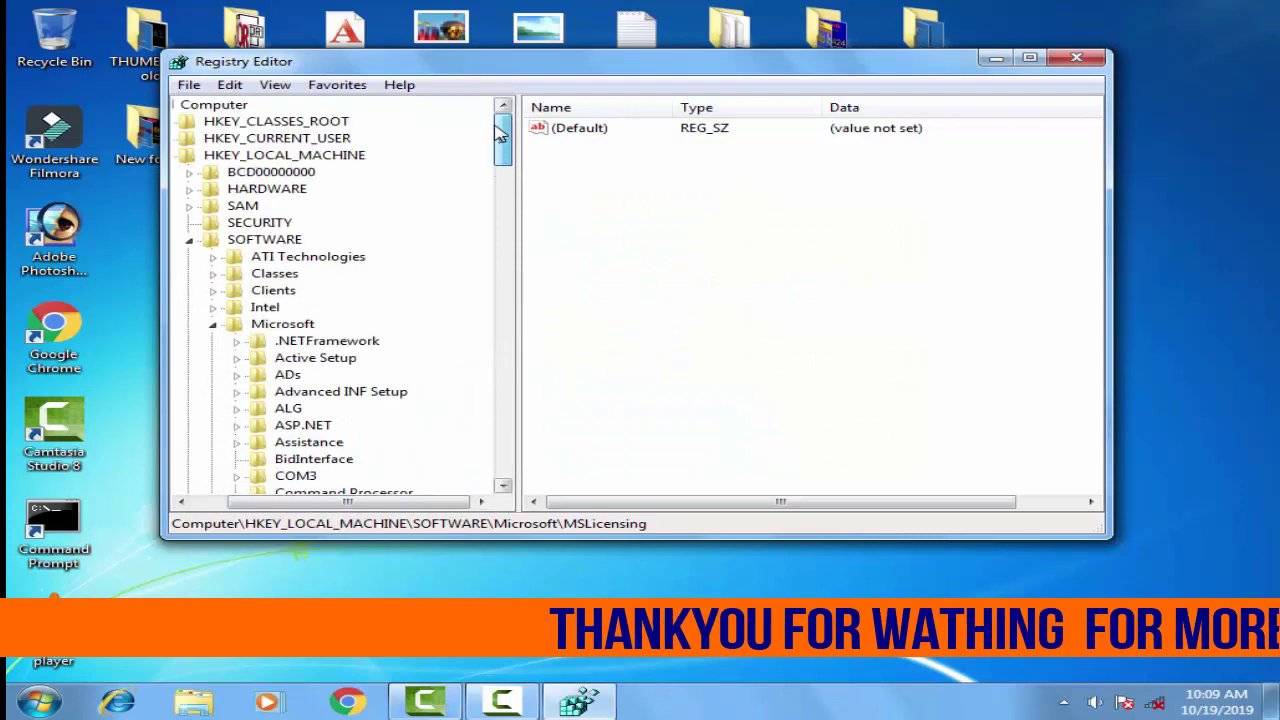
- Collapse the expanded Microsoft, SOFTWARE and HKEY_LOCAL_MACHINE keys back to the top level
{"action": "left_click", "coordinate": [236, 323]}
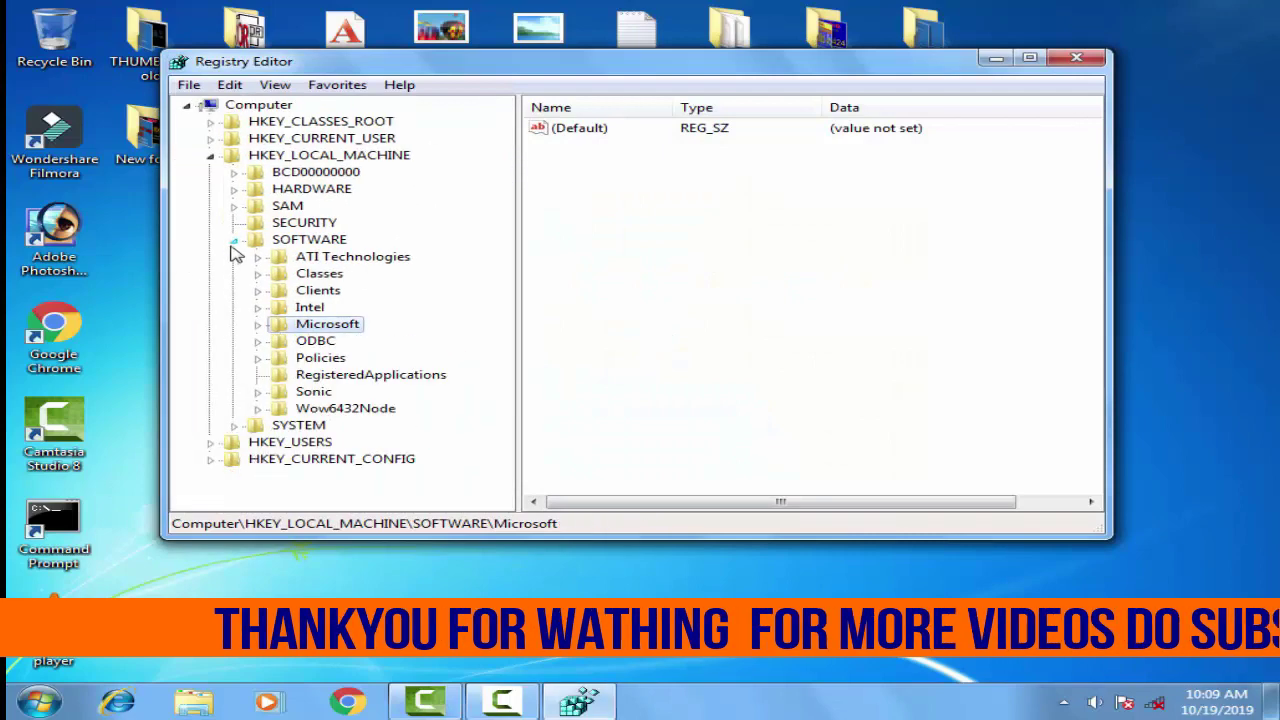
{"action": "left_click", "coordinate": [233, 240]}
{"action": "left_click", "coordinate": [210, 155]}
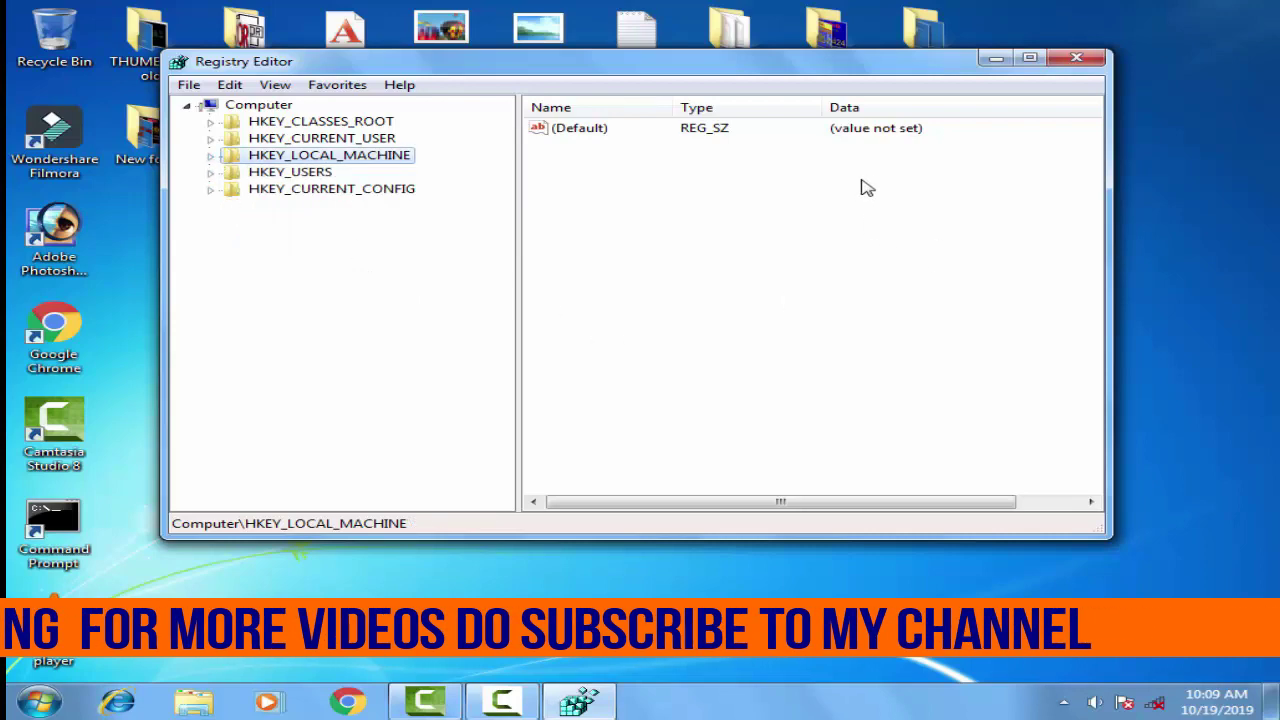
- Expand HKEY_LOCAL_MACHINE > SOFTWARE > Microsoft > Windows NT and open CurrentVersion
{"action": "double_click", "coordinate": [372, 160]}
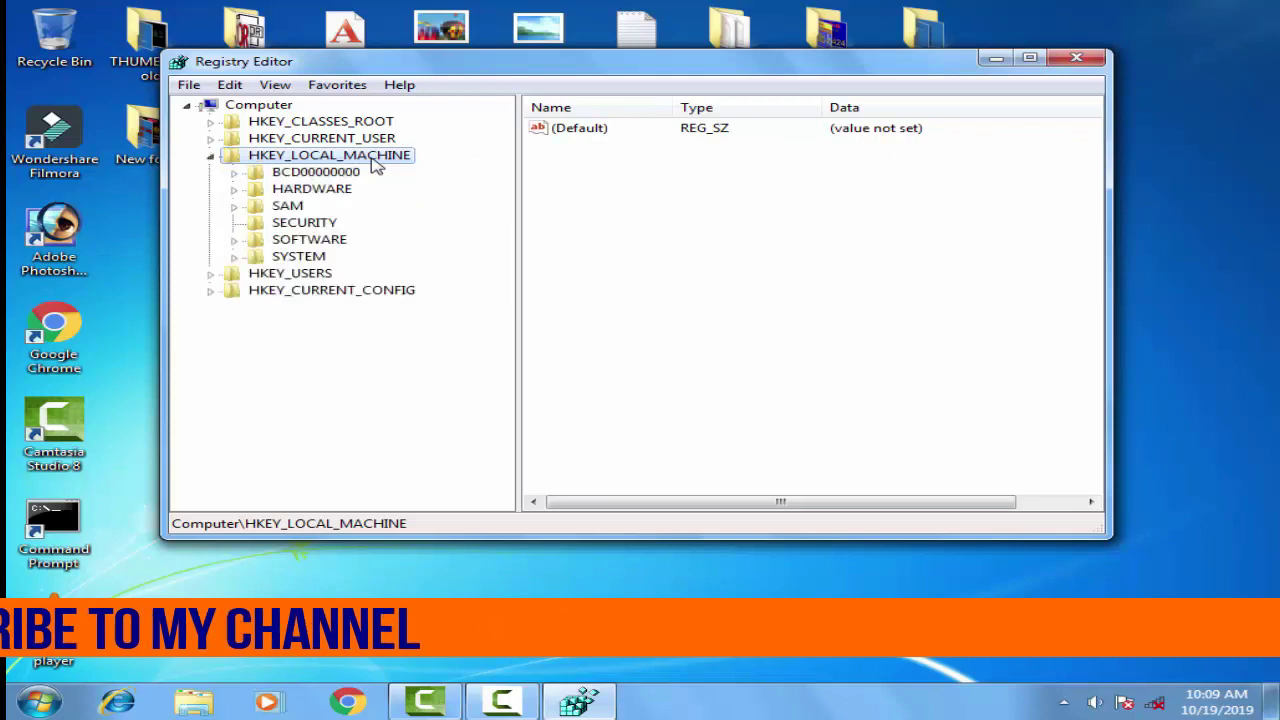
{"action": "left_click", "coordinate": [311, 242]}
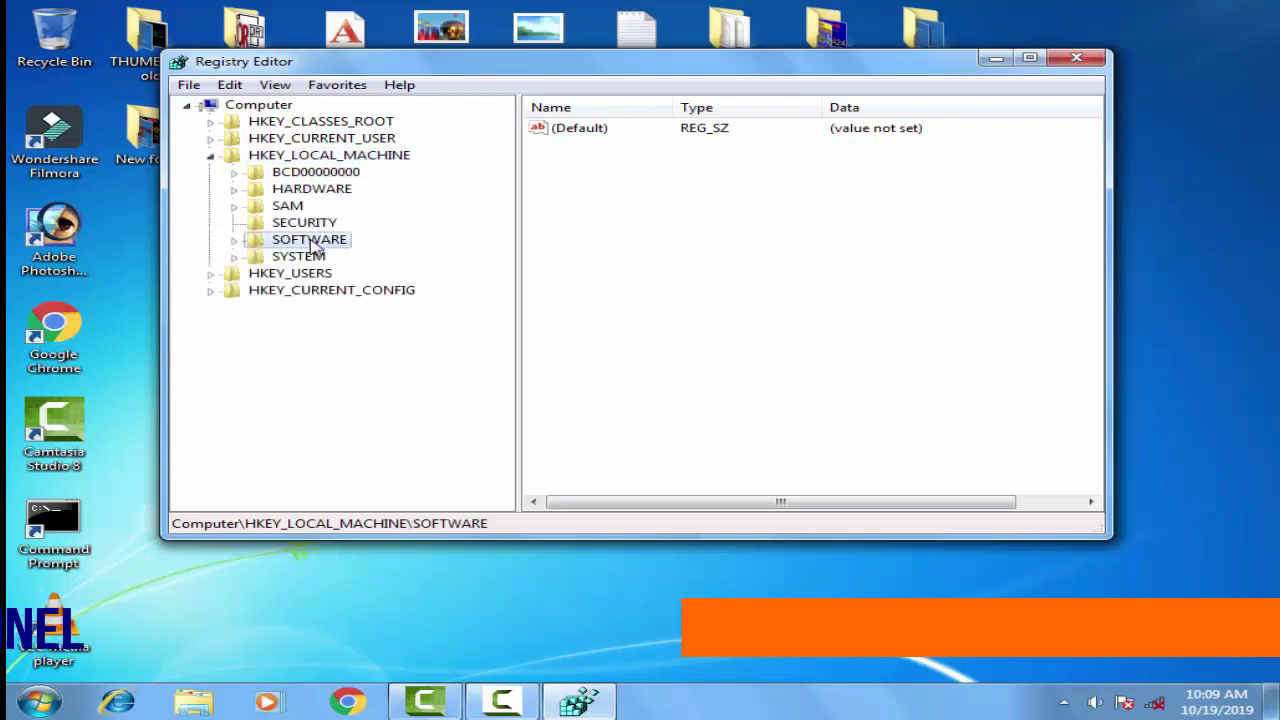
{"action": "double_click", "coordinate": [312, 243]}
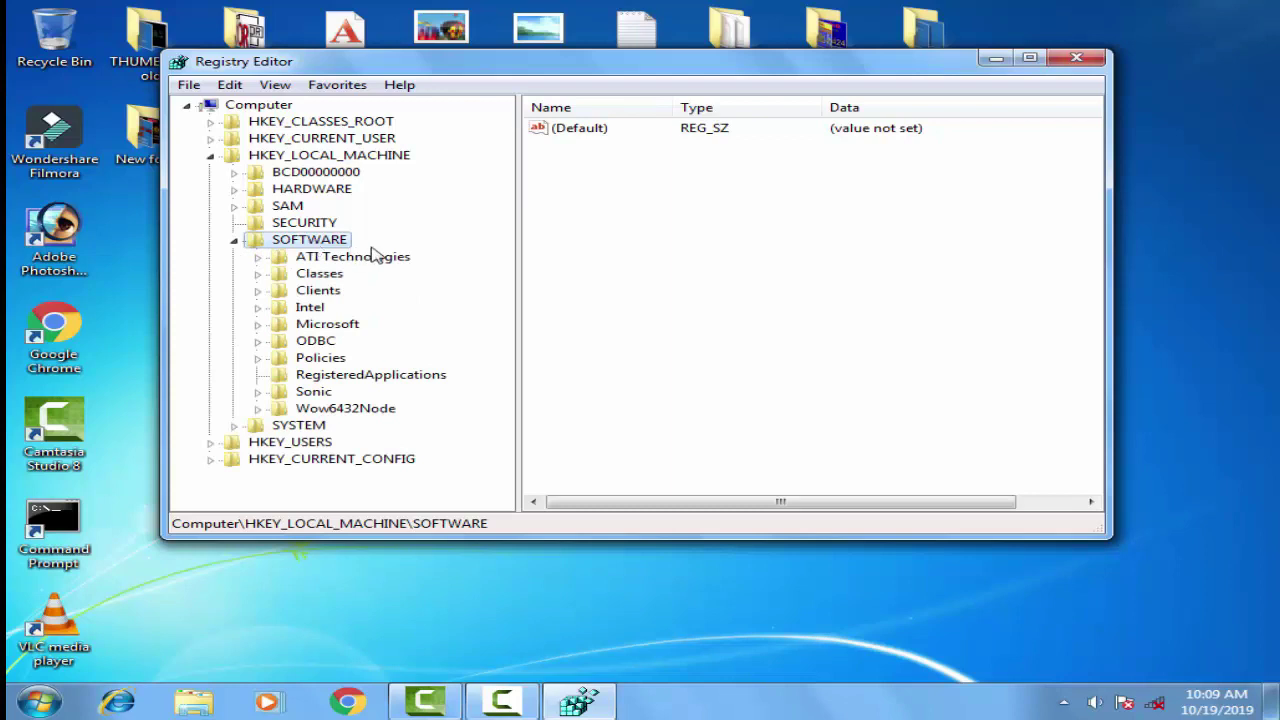
{"action": "left_click", "coordinate": [335, 330]}
{"action": "double_click", "coordinate": [336, 328]}
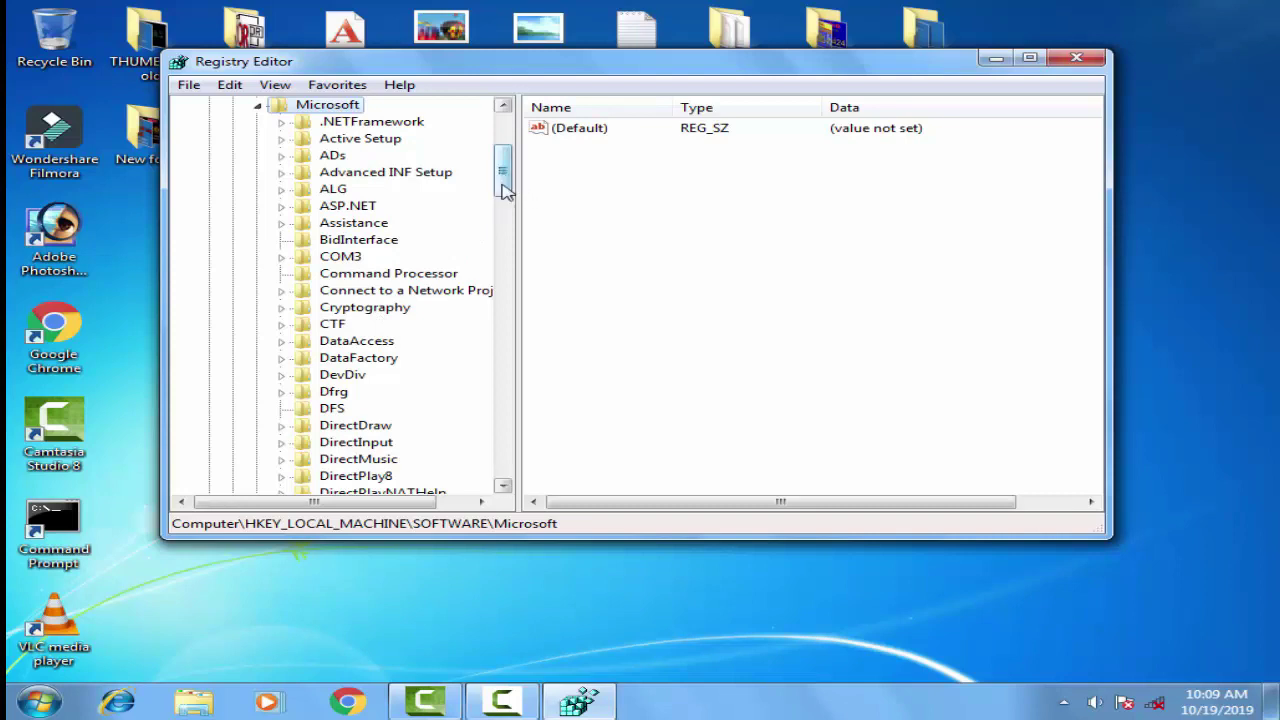
{"action": "left_click_drag", "start_coordinate": [505, 191], "coordinate": [535, 453]}
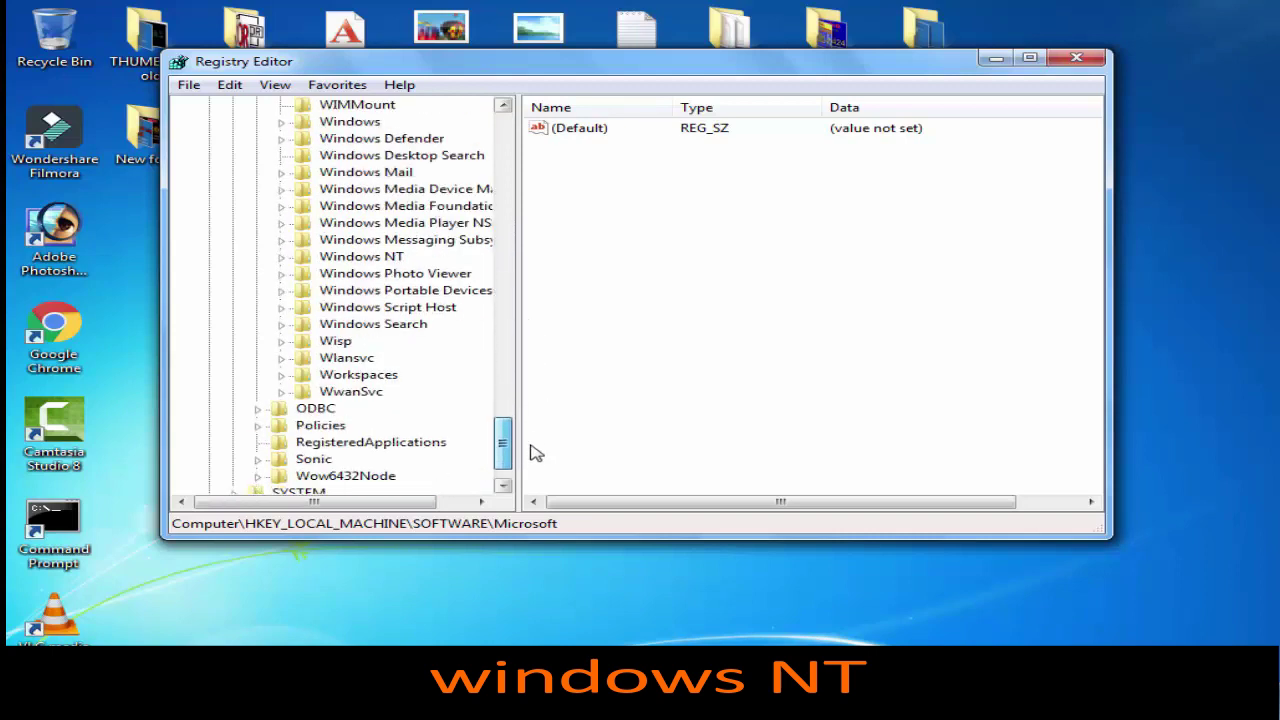
{"action": "double_click", "coordinate": [376, 260]}
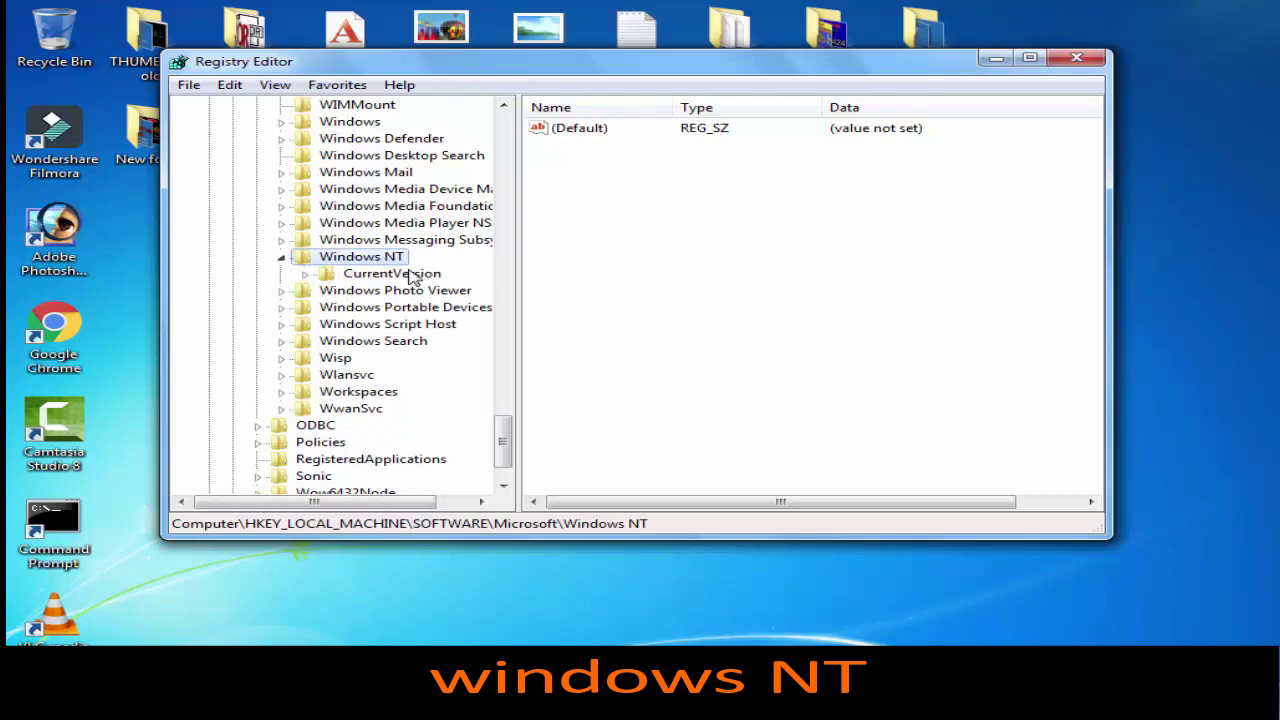
{"action": "double_click", "coordinate": [410, 275]}
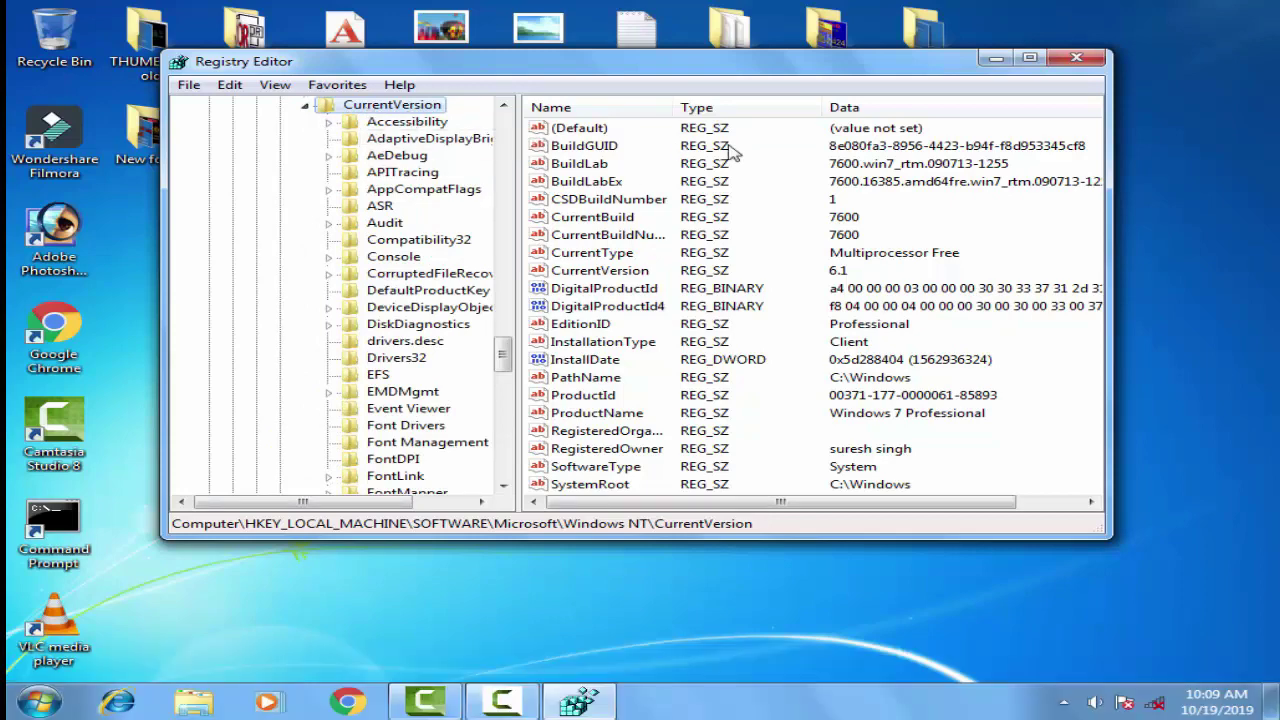
- Select the ProductId entry in the CurrentVersion values pane to show its product ID data
{"action": "left_click", "coordinate": [617, 401]}
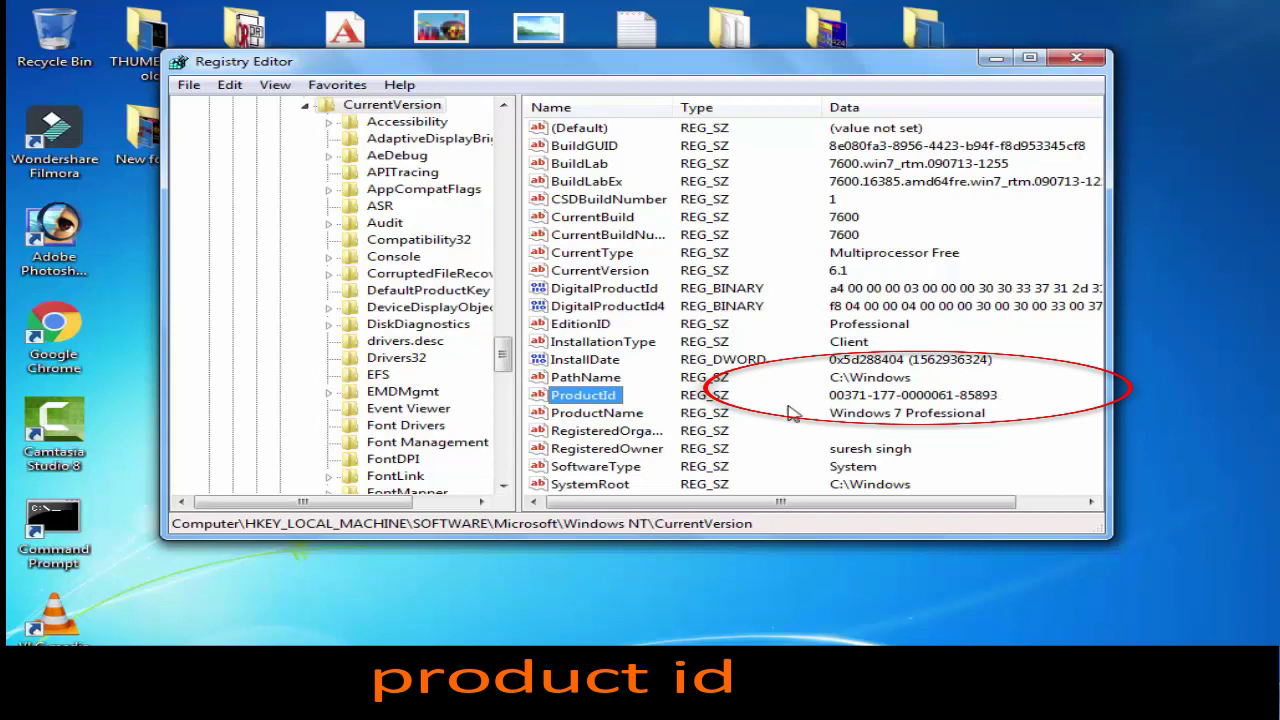
{"action": "double_click", "coordinate": [588, 400]}
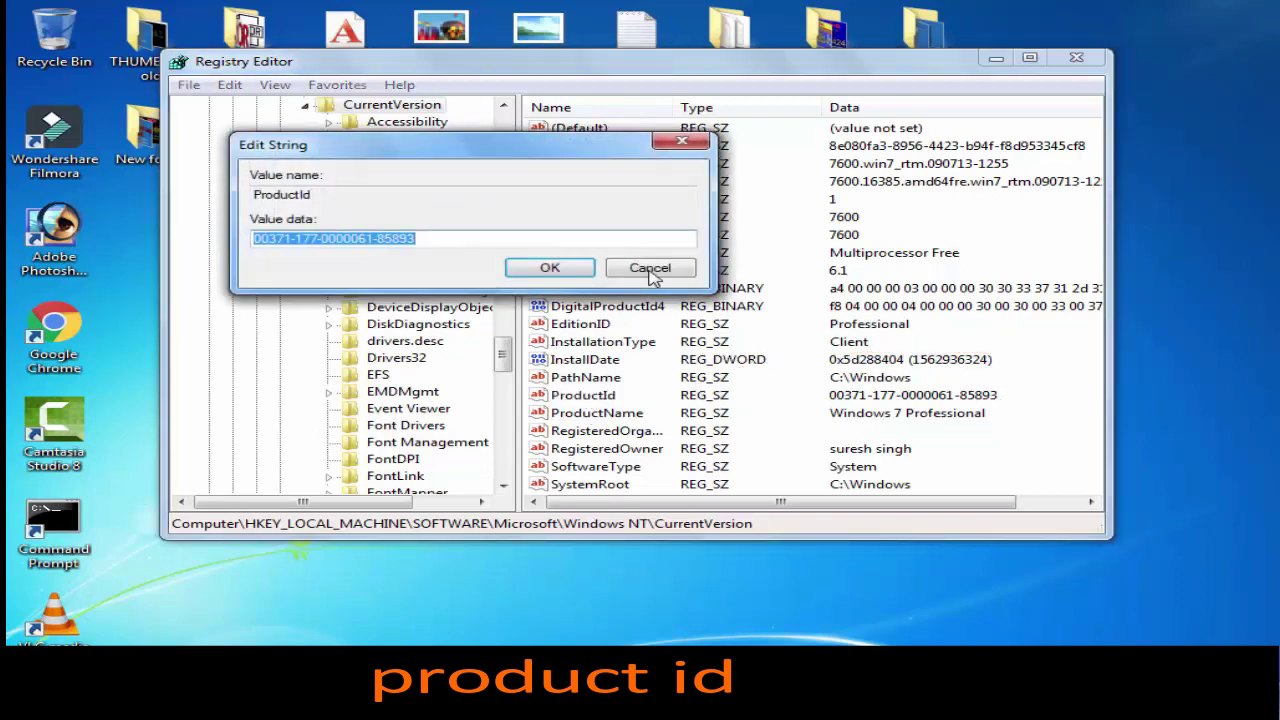
{"action": "left_click", "coordinate": [479, 240]}
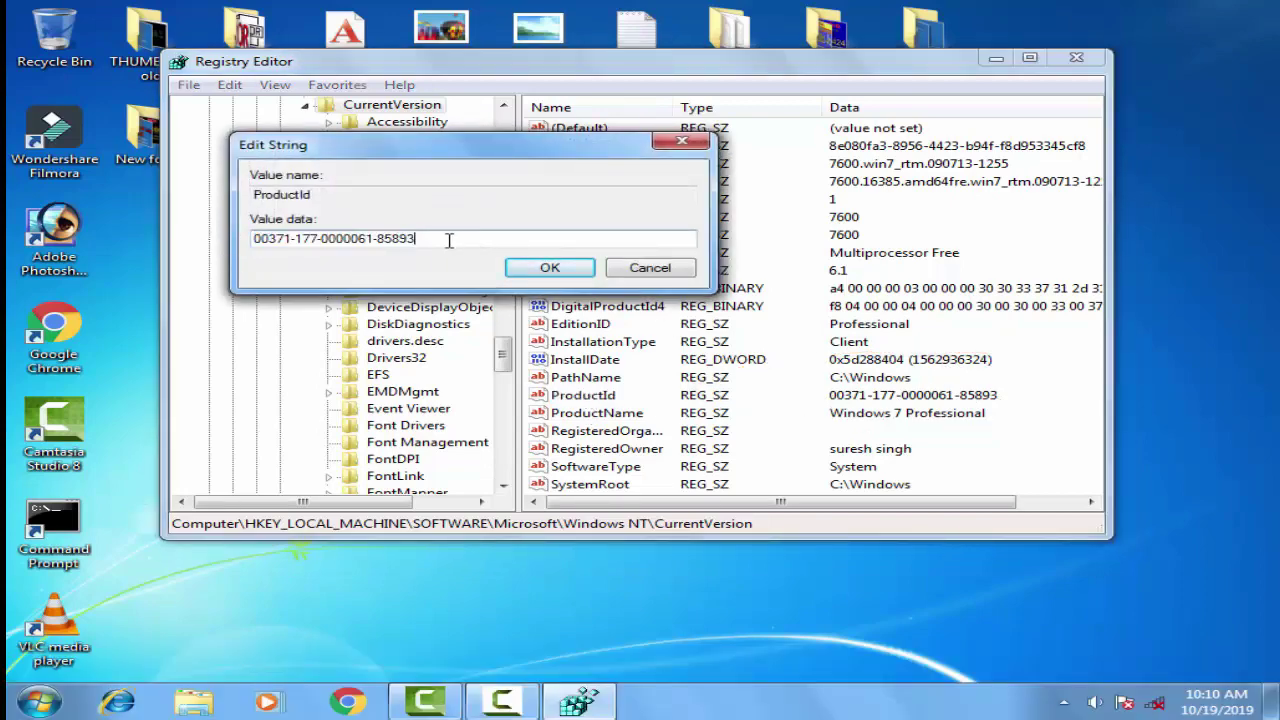
{"action": "left_click_drag", "start_coordinate": [449, 240], "coordinate": [220, 246]}
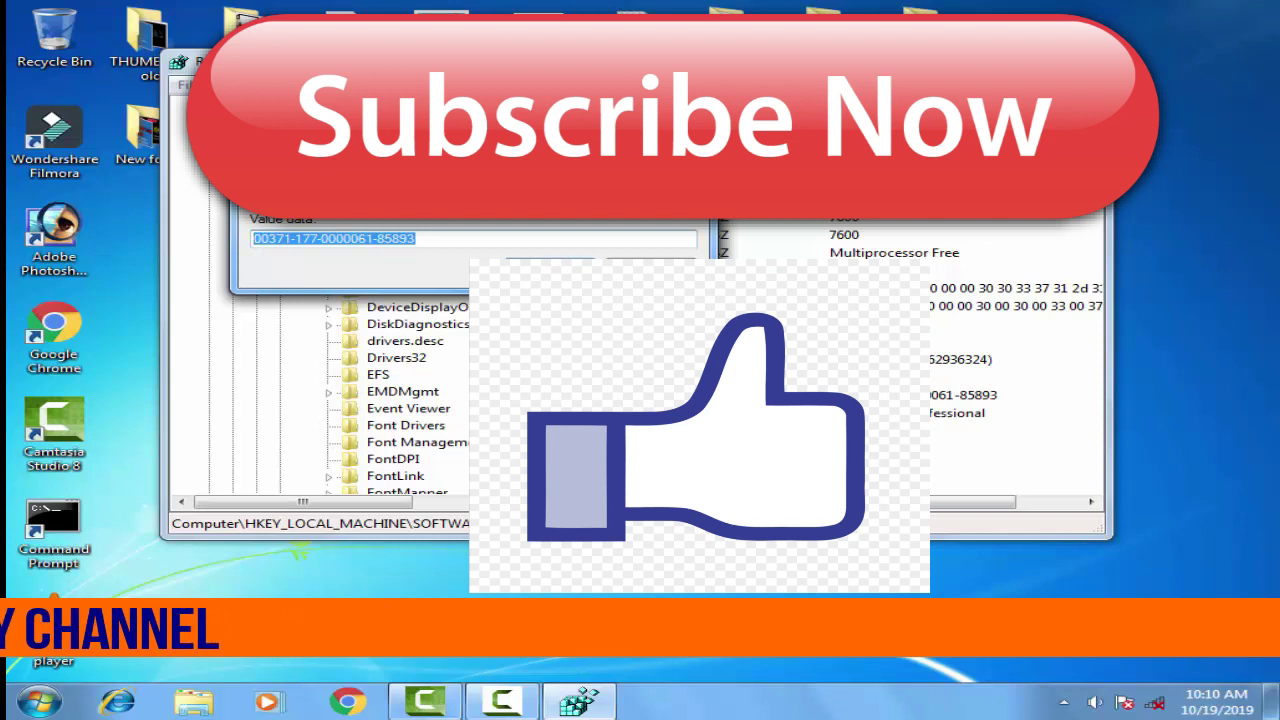
{"action": "key", "text": "Return"}
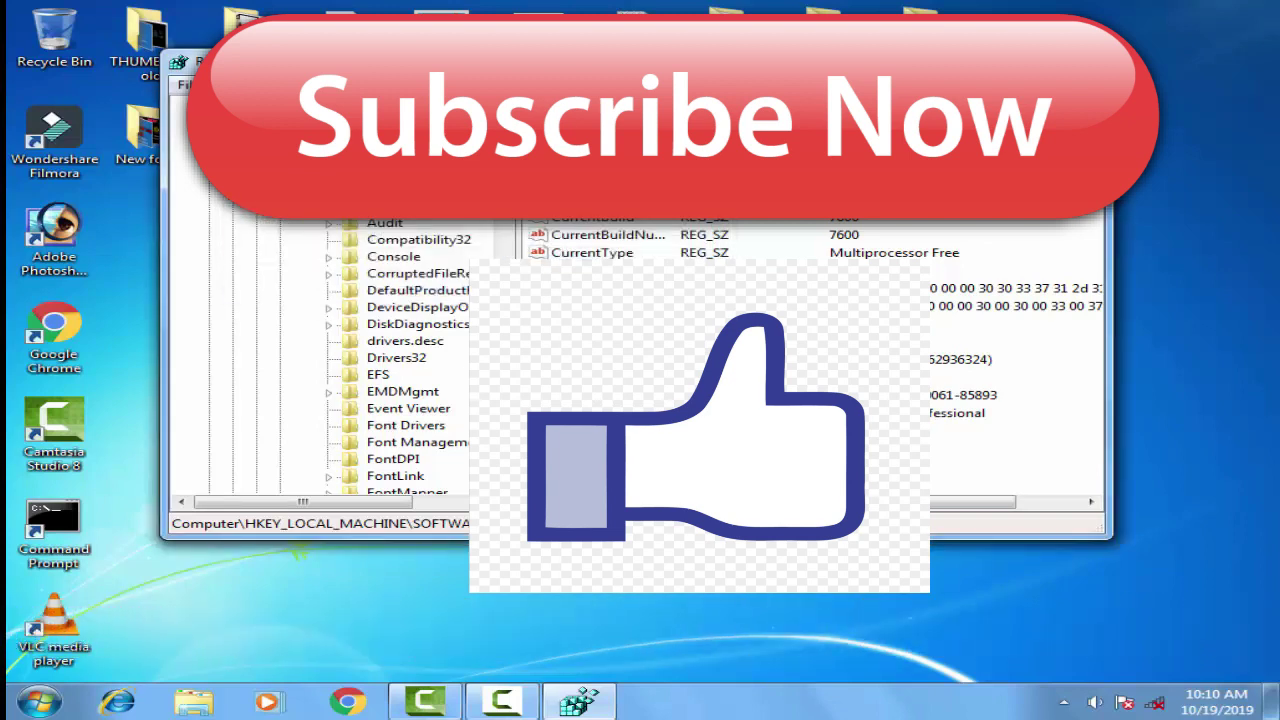